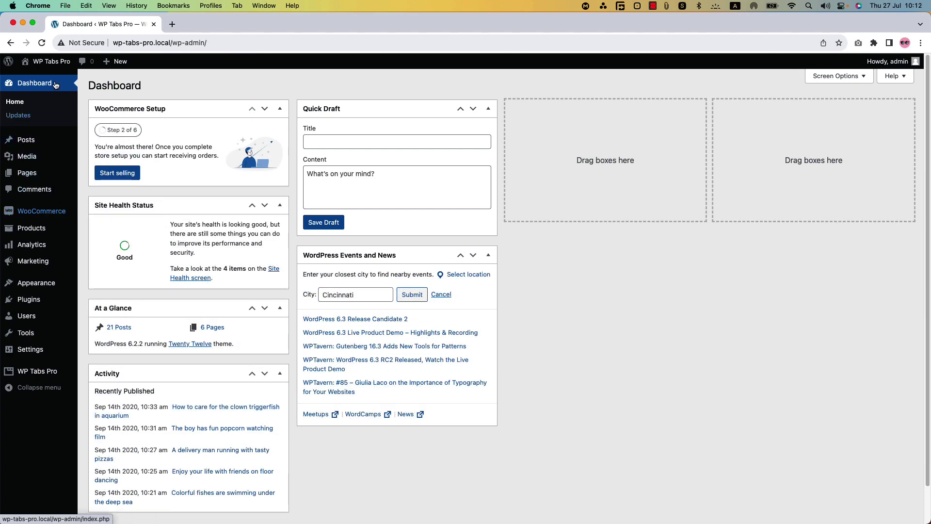
# Open the Shop in a new tab and go to the Woo Red T-Shirt product page
pyautogui.click(43, 90)
pyautogui.scroll(-3, 390, 326)
pyautogui.scroll(-5, 389, 326)
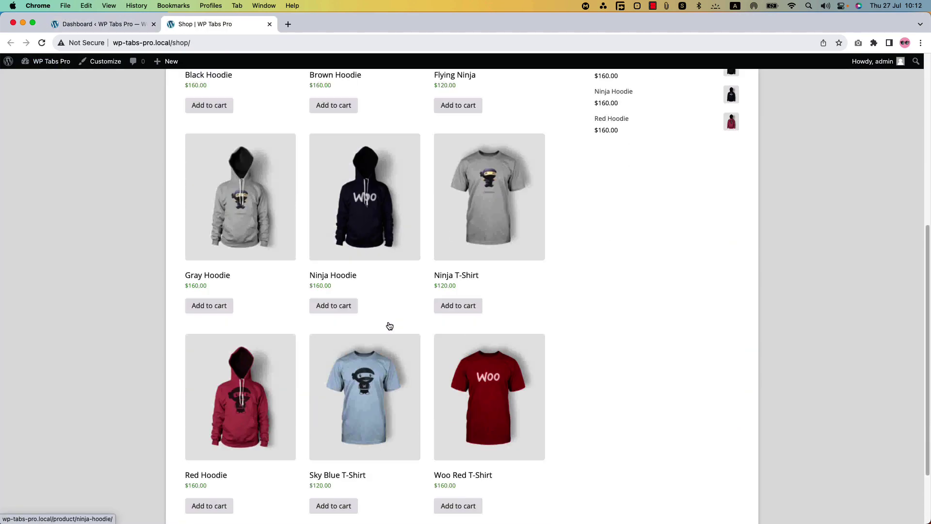
pyautogui.click(475, 359)
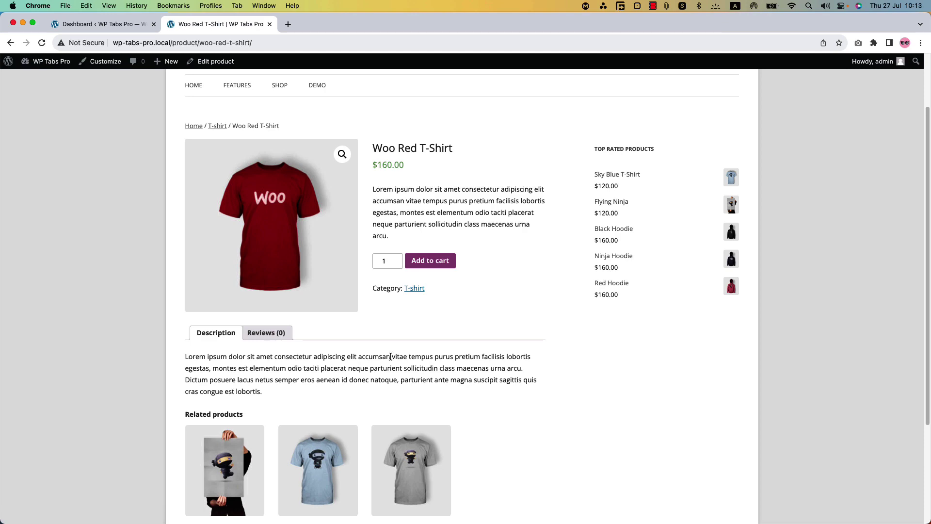
# From the dashboard, start a new tab group with one tab item, then open the Tab Groups list
pyautogui.click(87, 24)
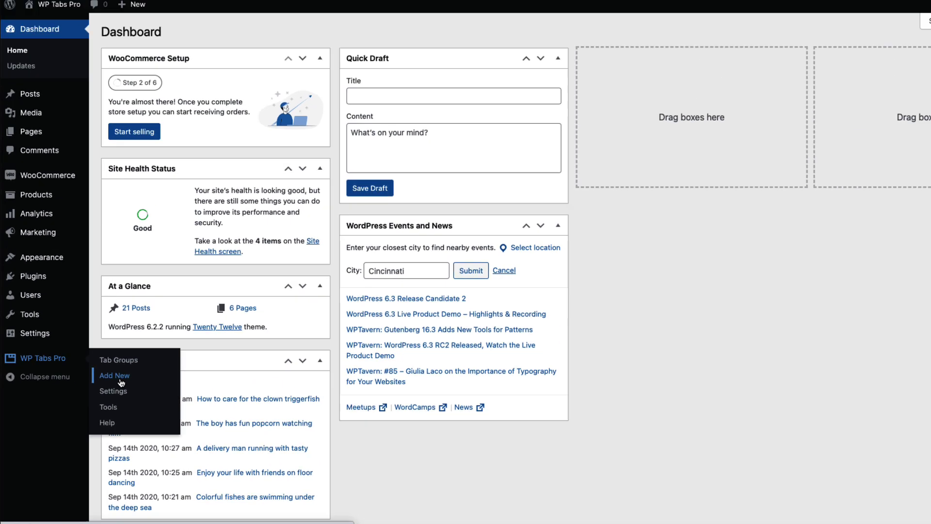
pyautogui.click(121, 383)
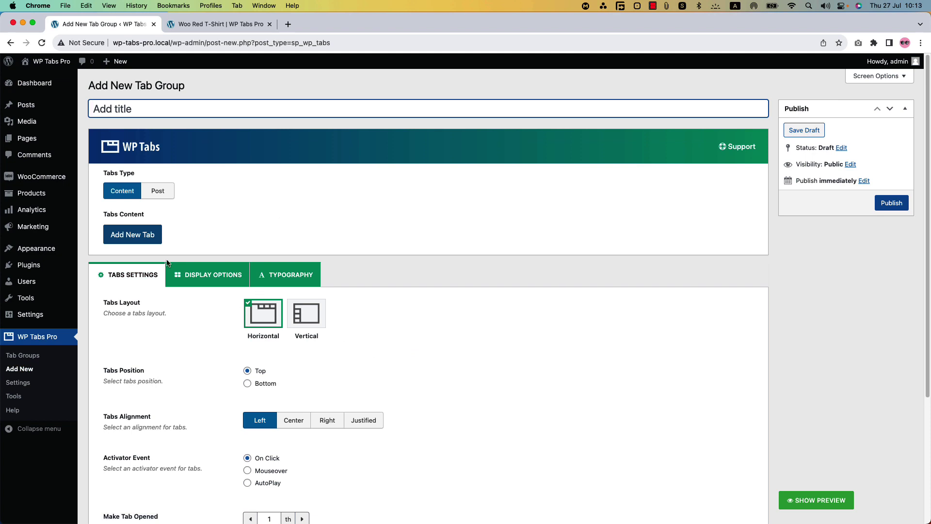
pyautogui.click(133, 236)
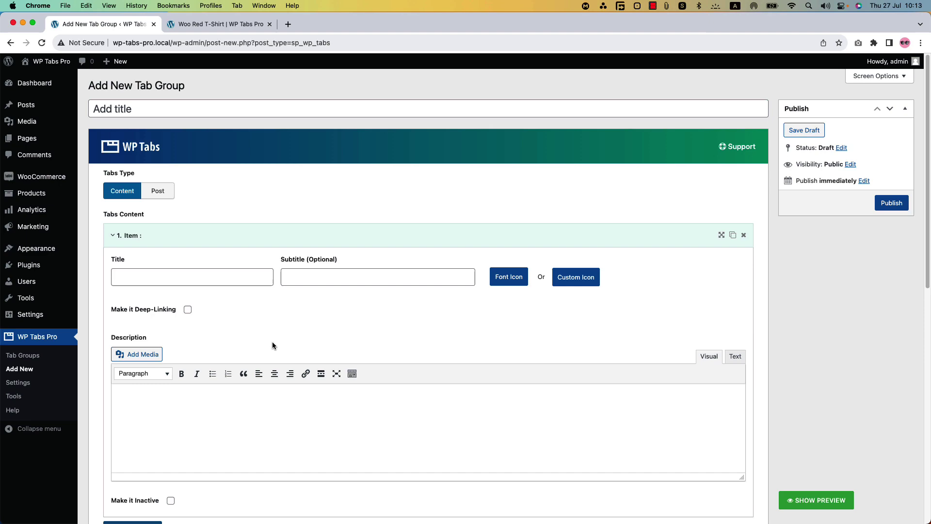
pyautogui.click(44, 358)
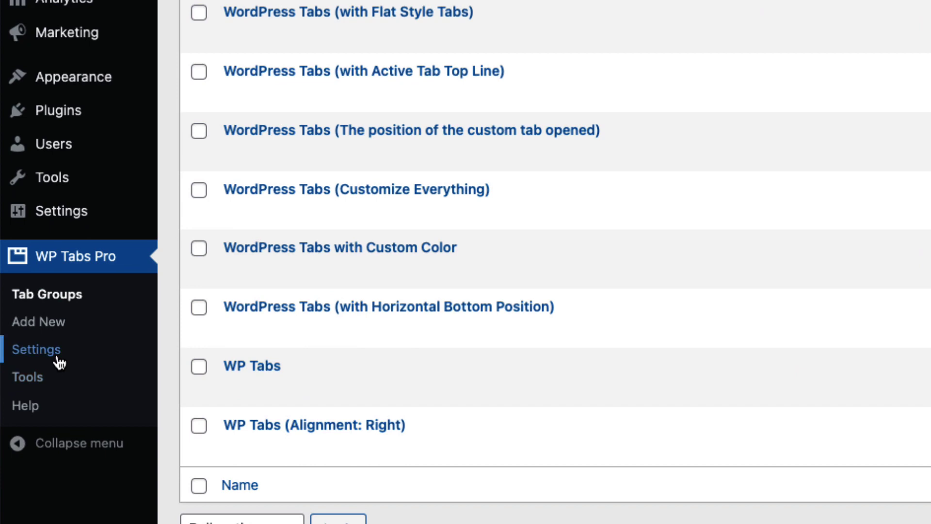
# Enable WooCommerce Additional Tabs in Woo Tab Settings and add a rule with Display Tabs on options
pyautogui.click(60, 363)
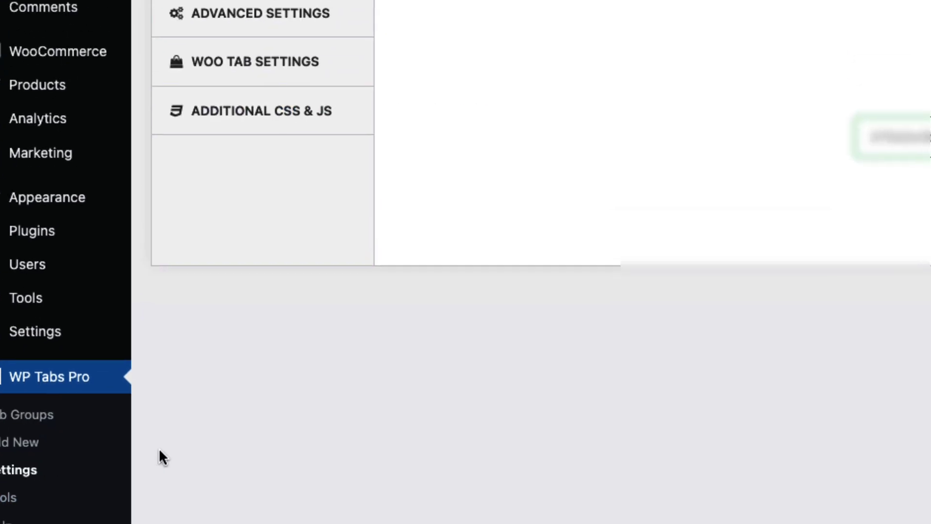
pyautogui.click(267, 218)
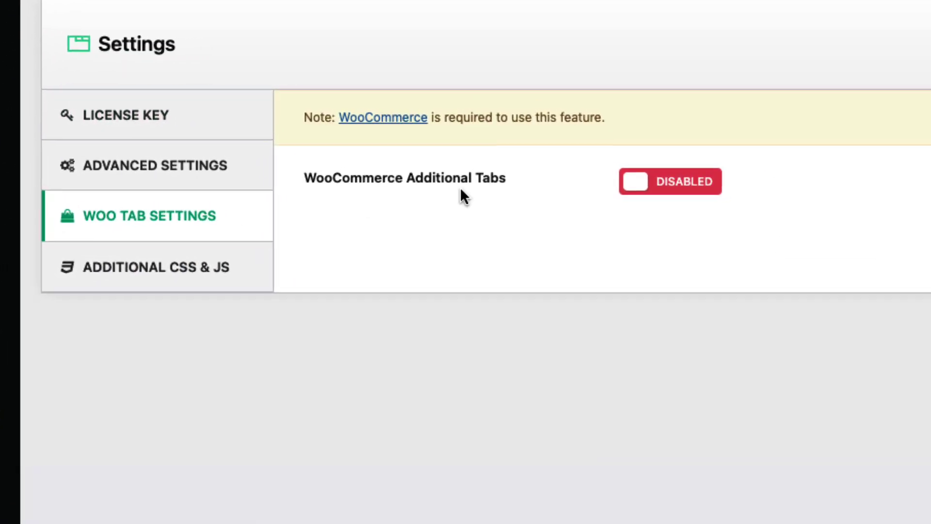
pyautogui.click(663, 190)
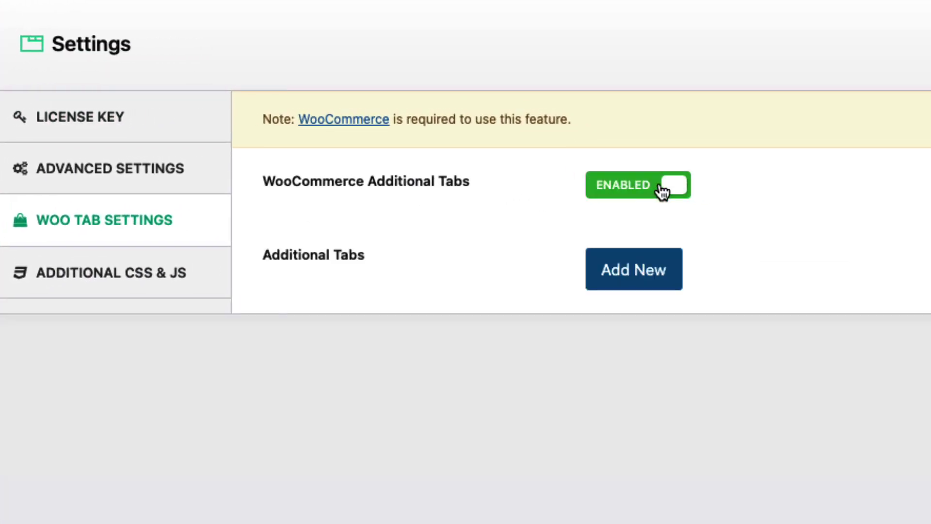
pyautogui.click(385, 241)
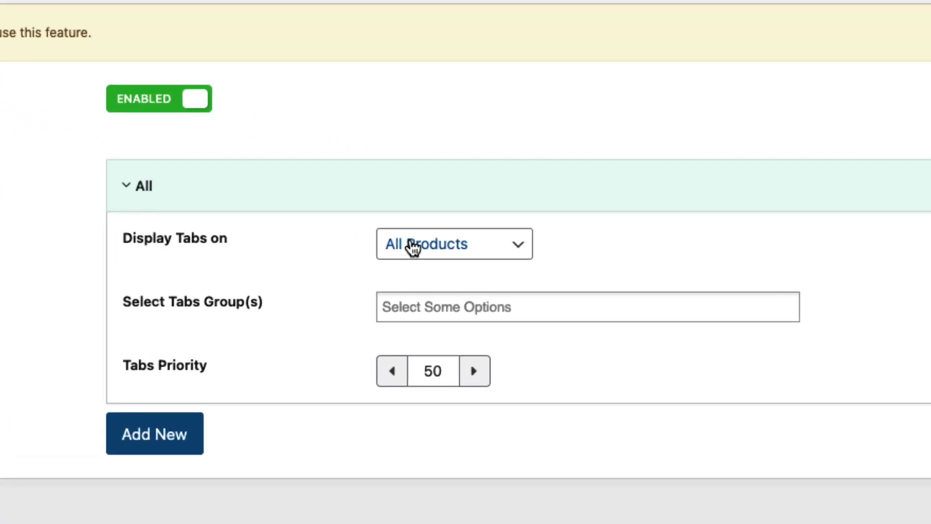
pyautogui.click(413, 245)
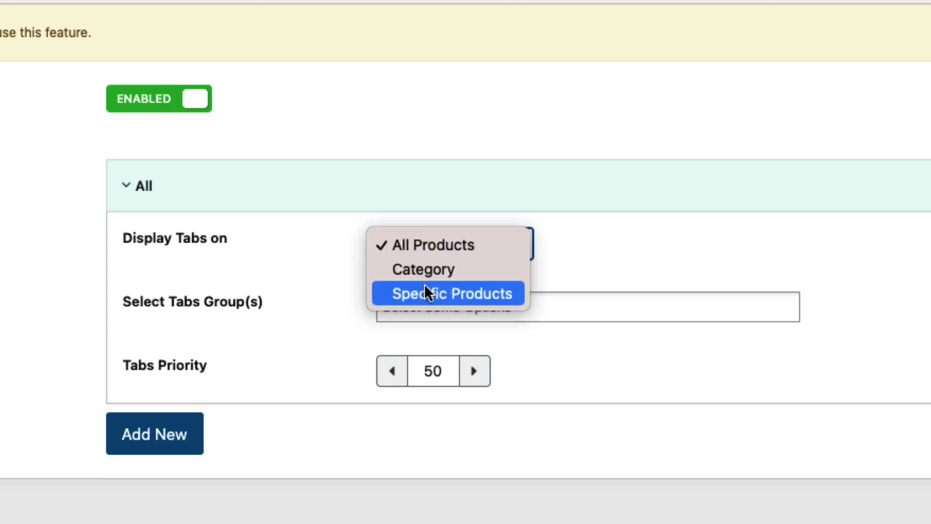
# Keep the rule on All Products, add the WooCommerce Tabs group, and set priority 1
pyautogui.click(846, 327)
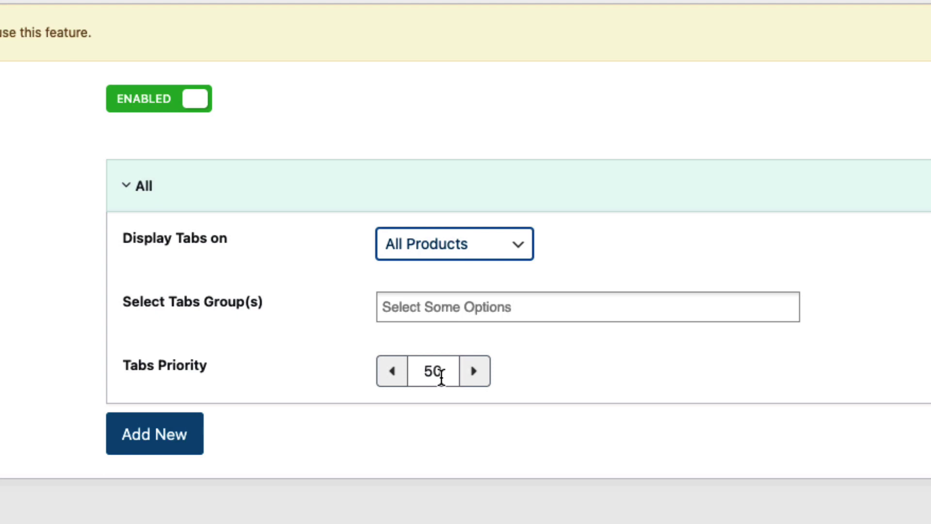
pyautogui.click(444, 375)
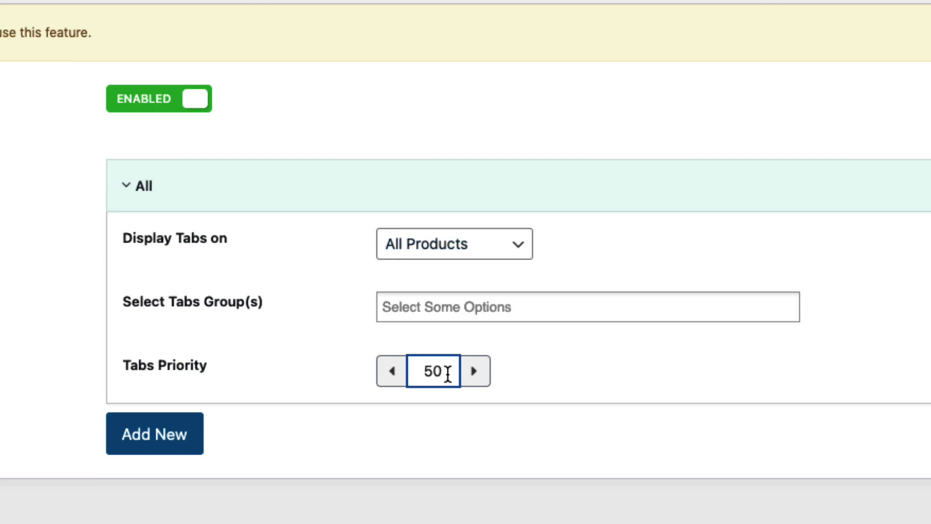
pyautogui.click(447, 315)
pyautogui.click(451, 332)
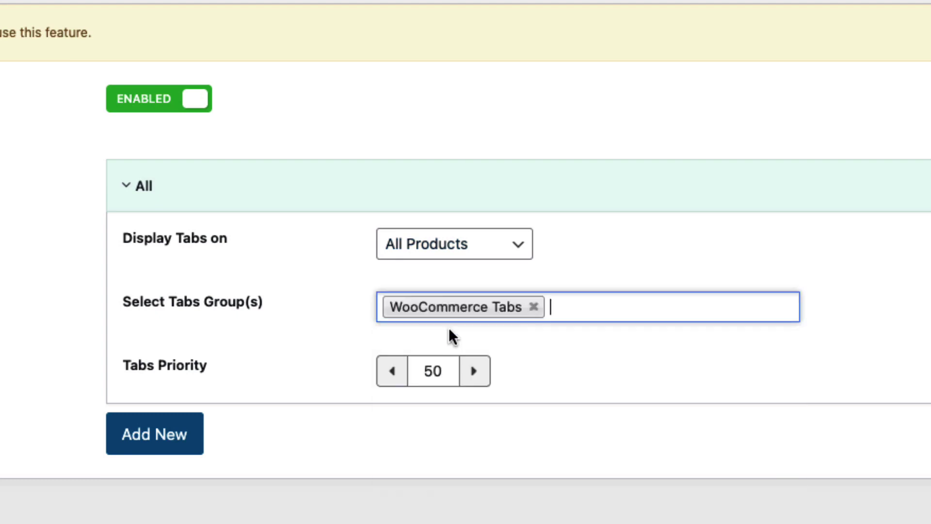
pyautogui.doubleClick(432, 370)
pyautogui.write('1')
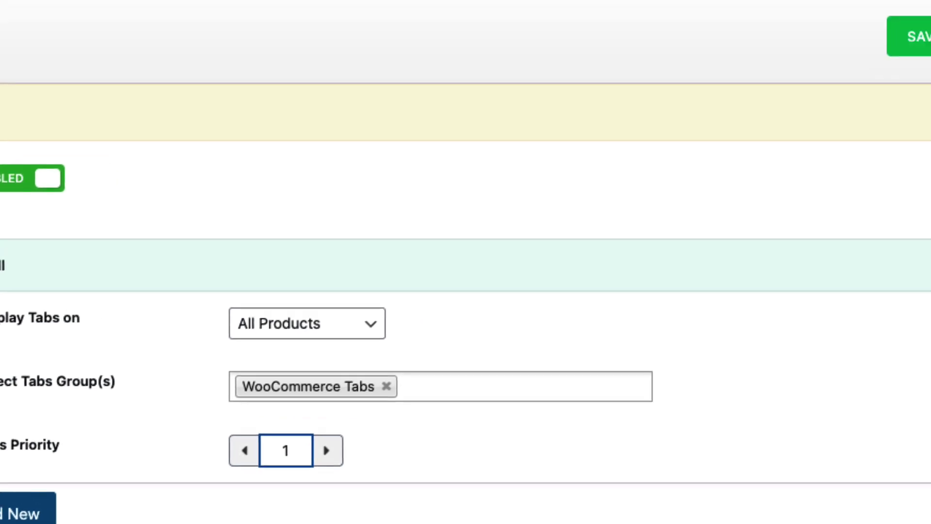
# Save the tab settings and reload the Woo Red T-Shirt page to see the new tabs
pyautogui.click(911, 49)
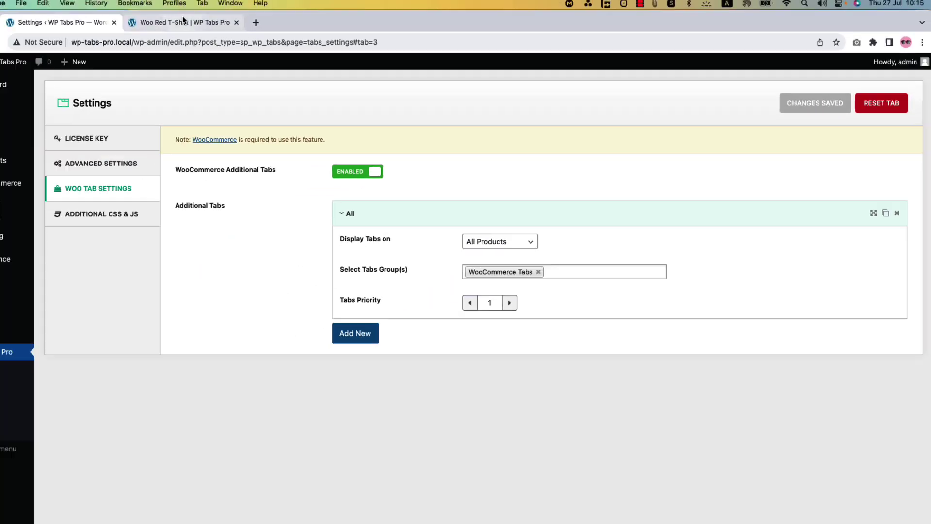
pyautogui.click(184, 21)
pyautogui.click(41, 42)
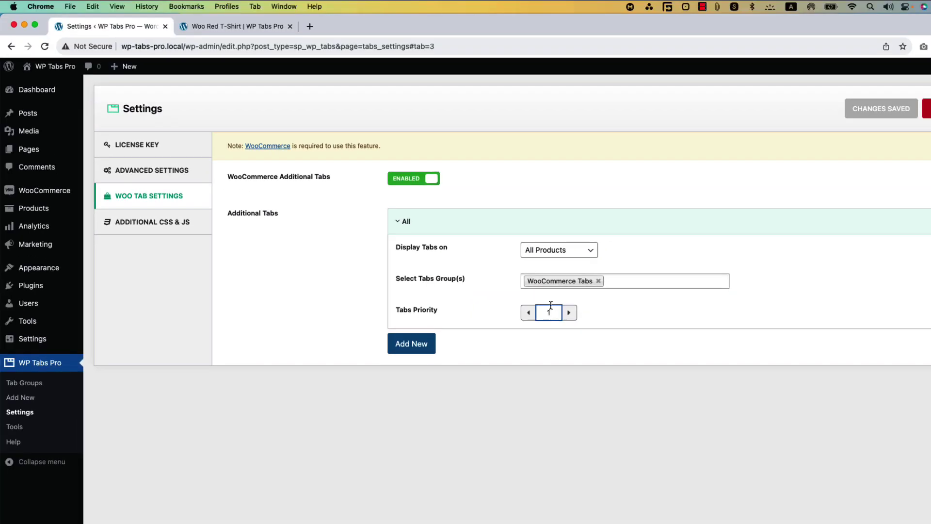
pyautogui.write('20')
# Save tab priority 20 and reload the Woo Red T-Shirt page to check the tab order
pyautogui.click(862, 108)
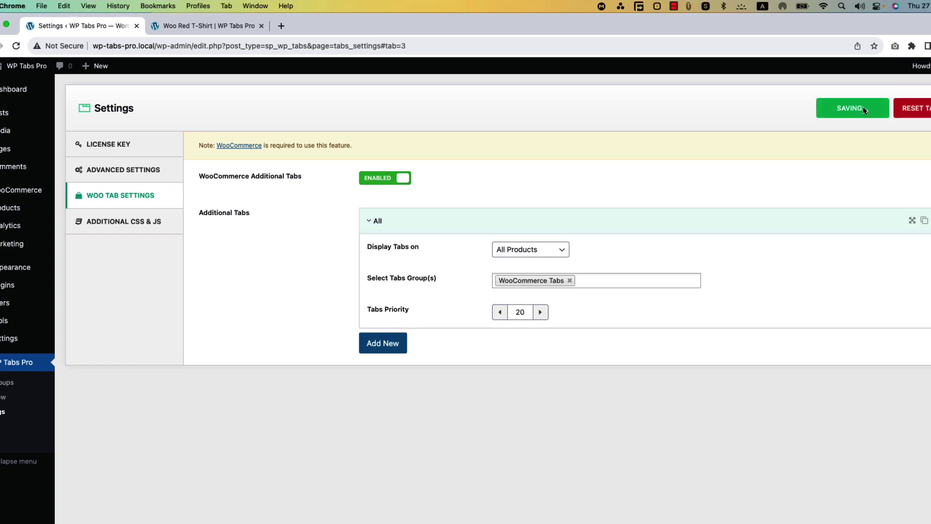
pyautogui.click(204, 26)
pyautogui.click(15, 45)
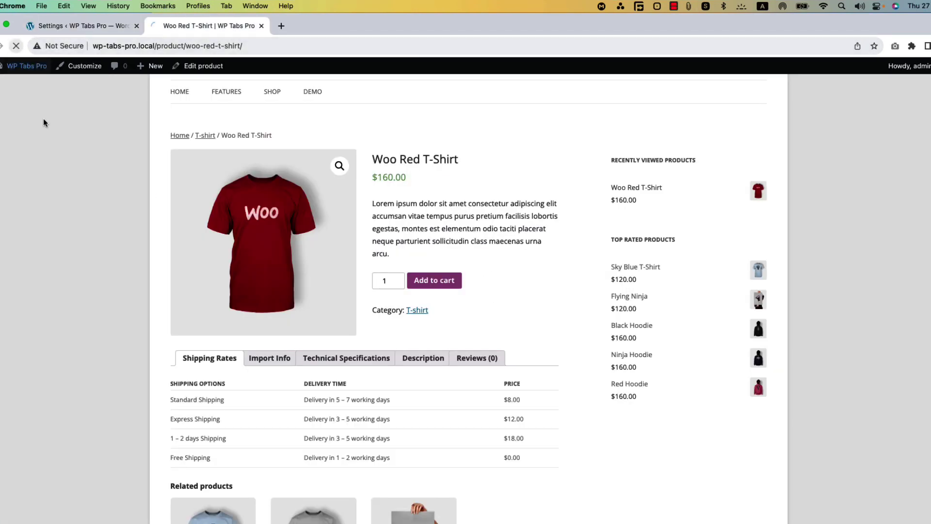